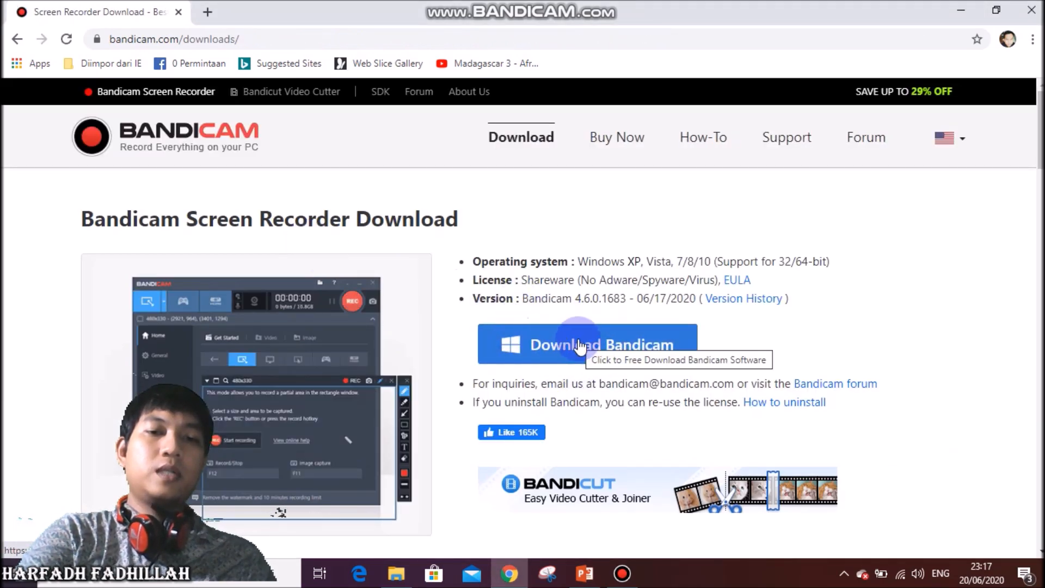
{"action": "scroll", "coordinate": [587, 348], "scroll_direction": "down", "scroll_amount": 5}
{"action": "scroll", "coordinate": [586, 345], "scroll_direction": "up", "scroll_amount": 4}
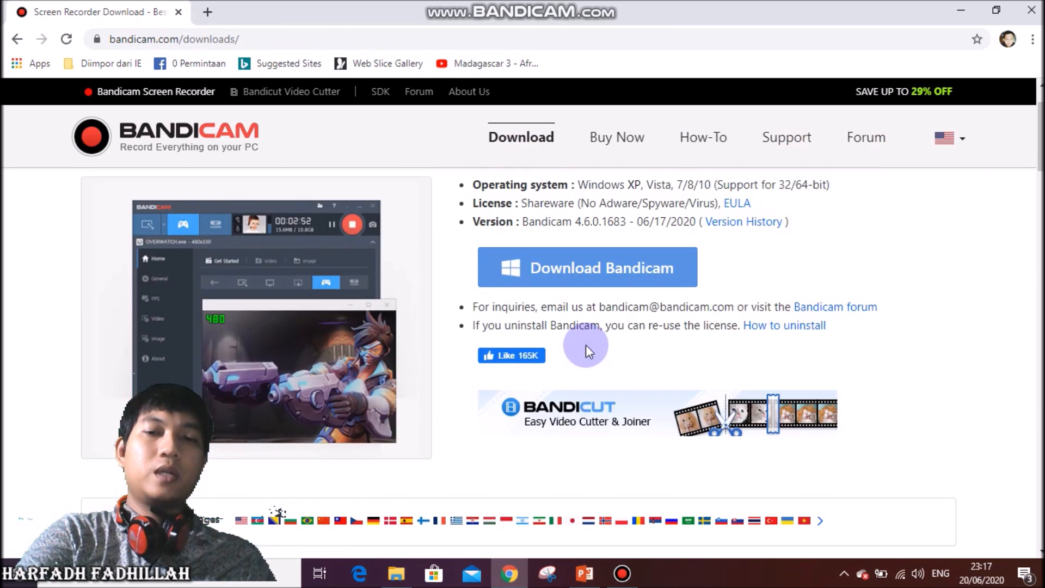
{"action": "scroll", "coordinate": [589, 342], "scroll_direction": "up", "scroll_amount": 1}
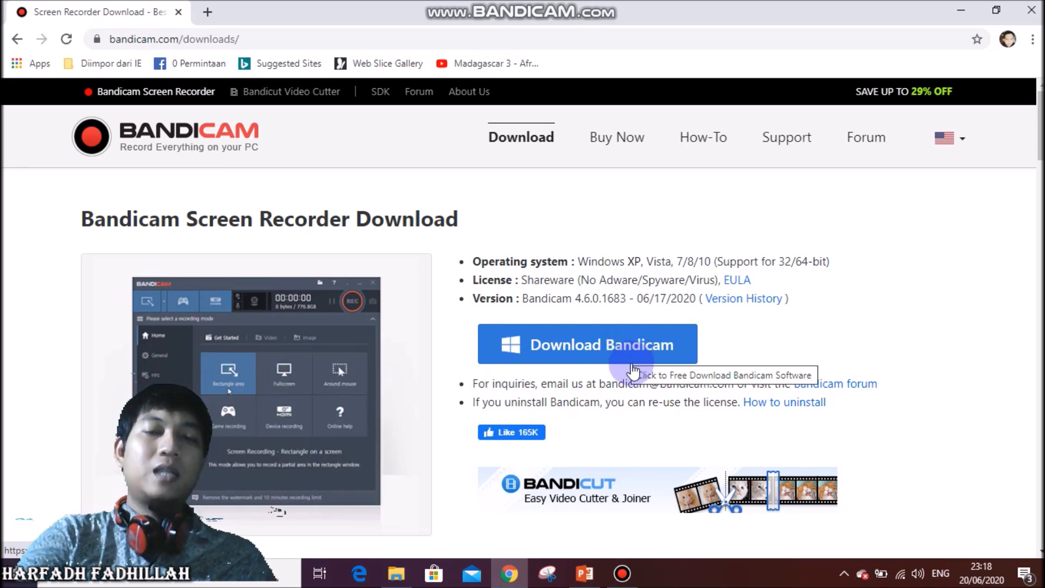
- Minimize the browser and file explorer windows and switch to the Bandicam recorder window
{"action": "left_click", "coordinate": [961, 10]}
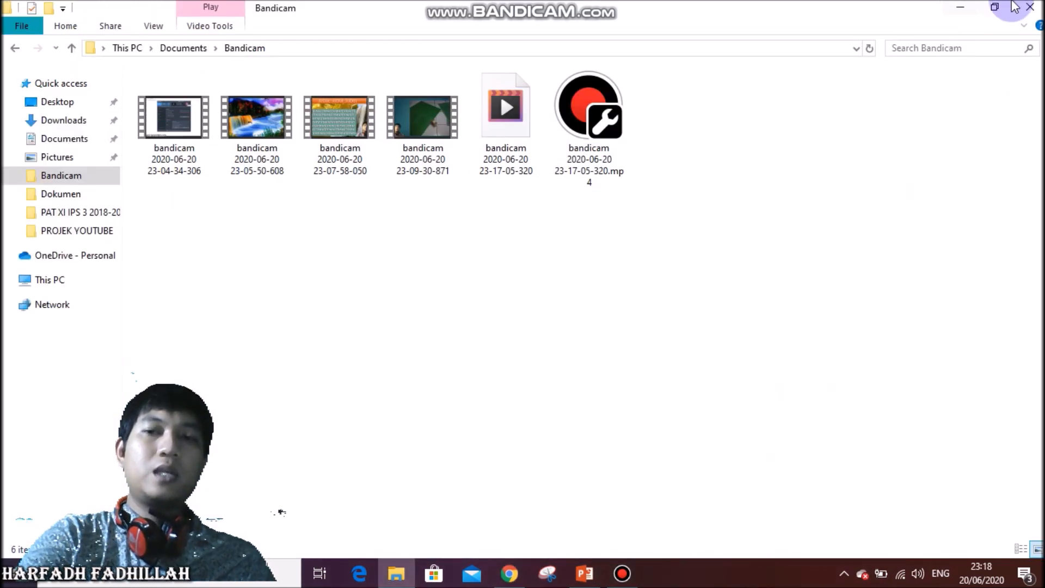
{"action": "left_click", "coordinate": [960, 7]}
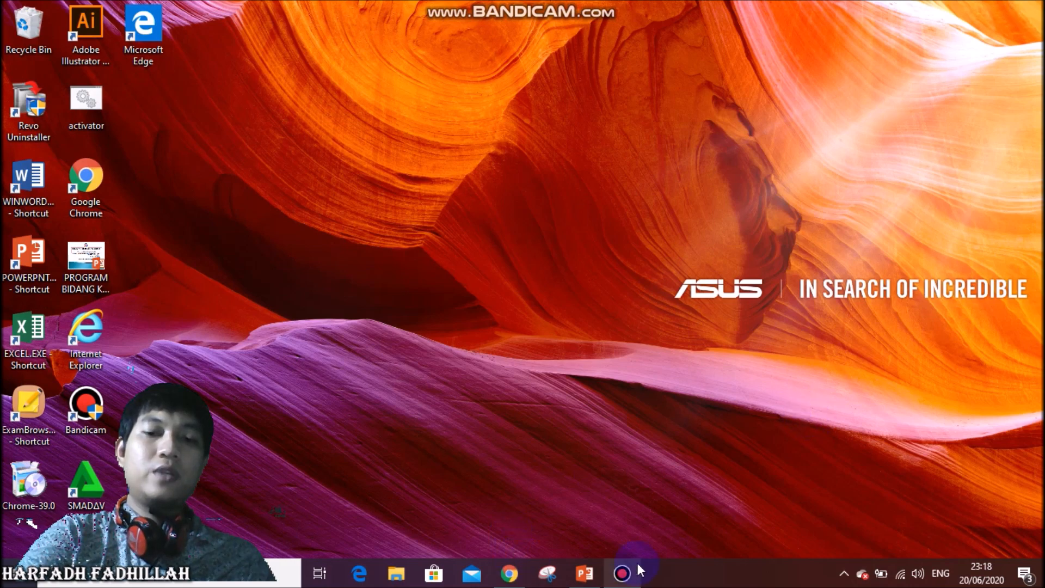
{"action": "mouse_move", "coordinate": [627, 578]}
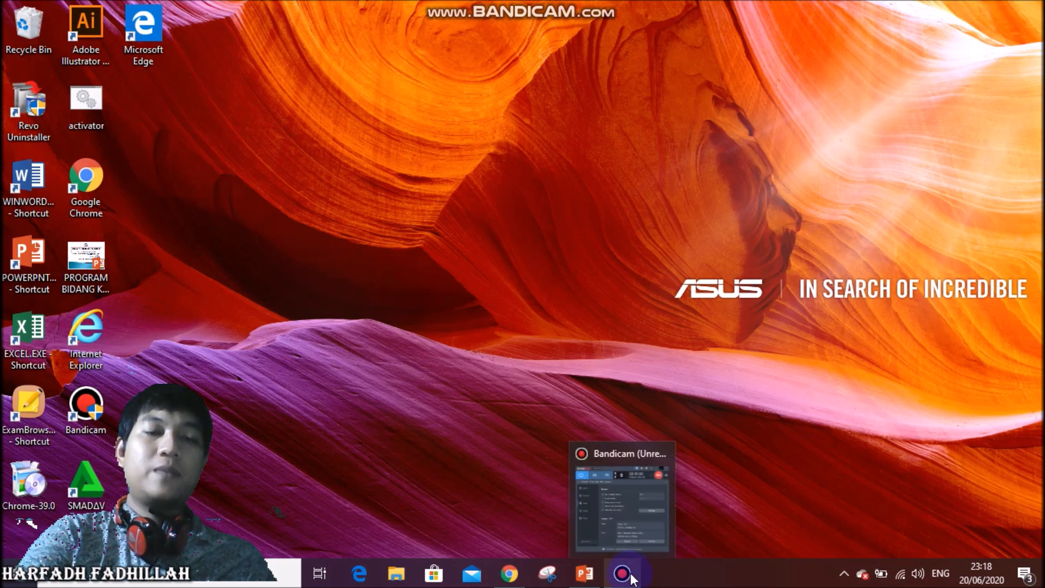
{"action": "left_click", "coordinate": [631, 576]}
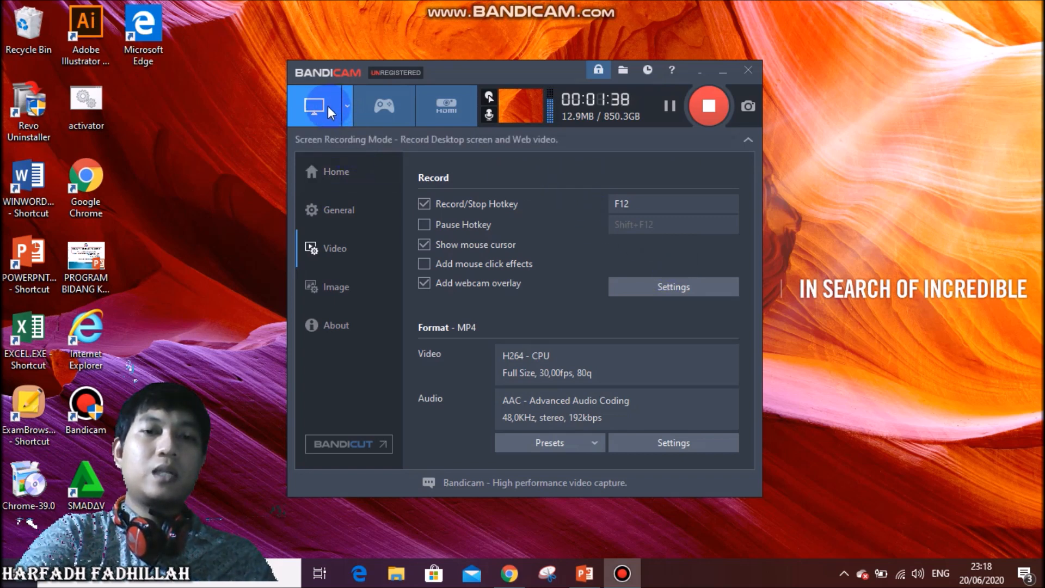
- Examine the screen recording area modes, including the Fullscreen and Around mouse options, and dismiss the Bandicut offer
{"action": "left_click", "coordinate": [346, 116]}
{"action": "mouse_move", "coordinate": [374, 231]}
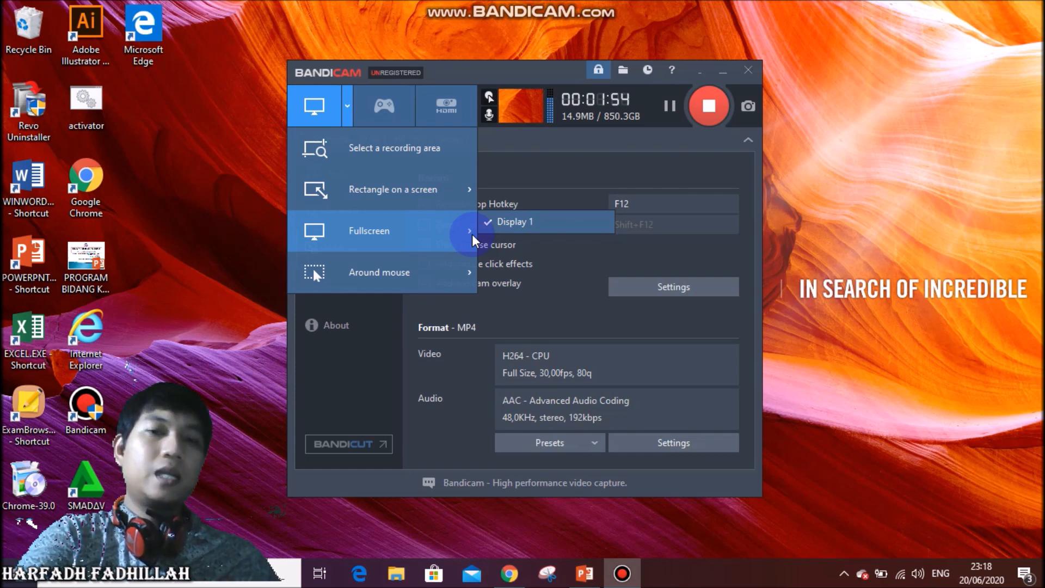
{"action": "mouse_move", "coordinate": [403, 272]}
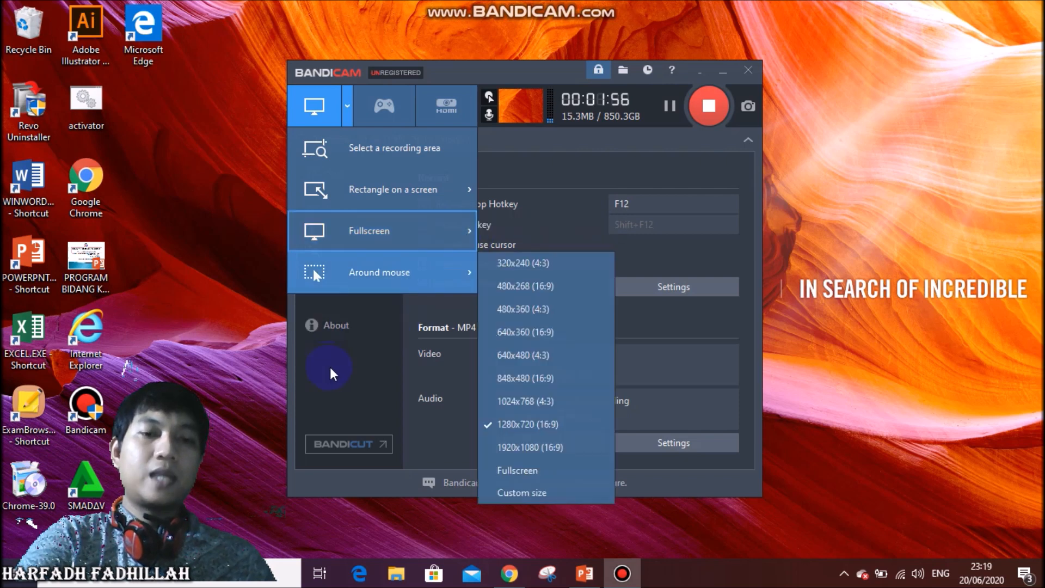
{"action": "left_click", "coordinate": [333, 435]}
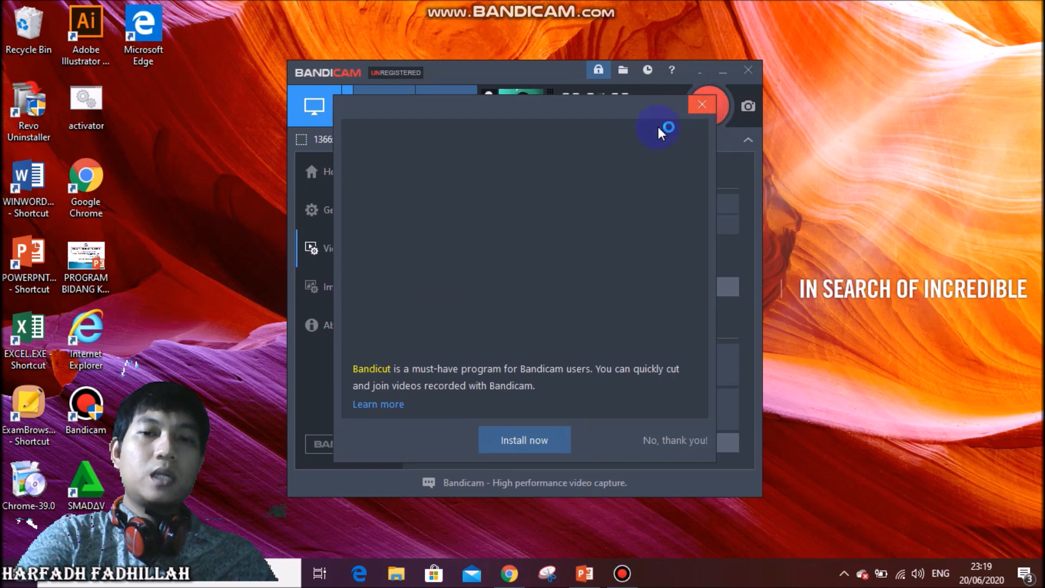
{"action": "left_click", "coordinate": [702, 104]}
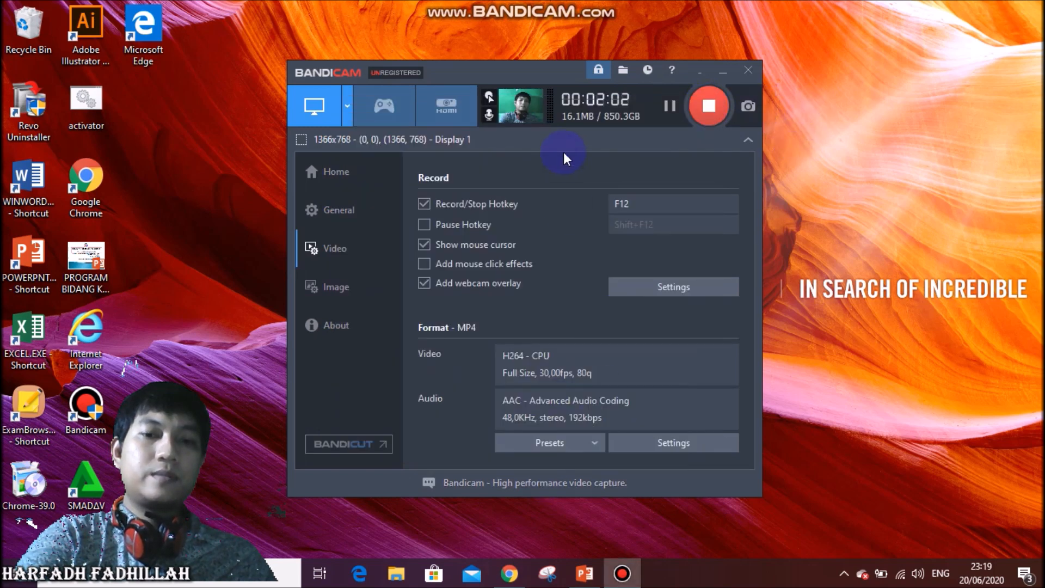
- Review the mouse effect settings for recording, including the highlight effect's color choices, and close them without changes
{"action": "left_click", "coordinate": [489, 102]}
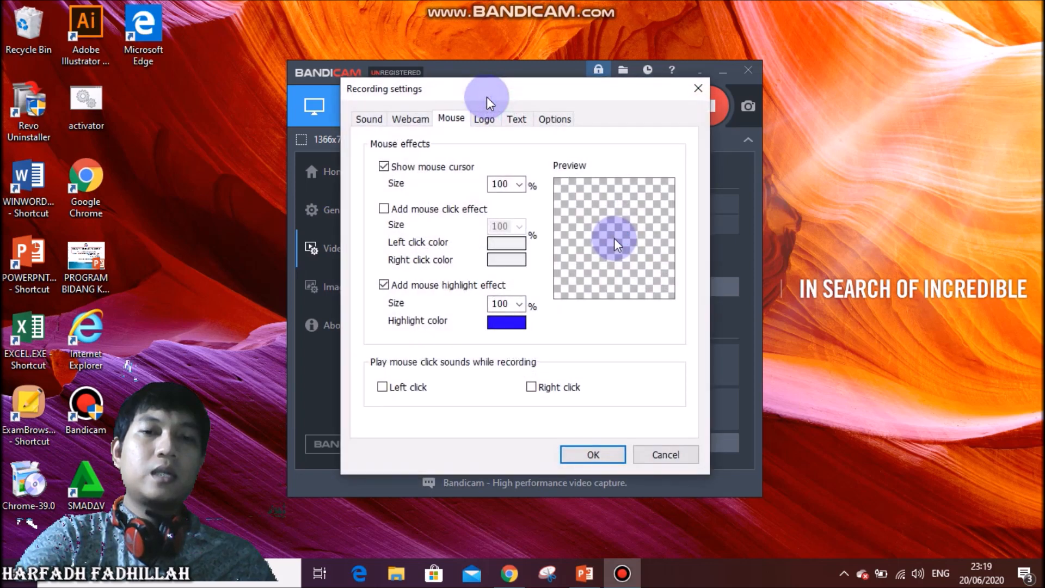
{"action": "left_click", "coordinate": [691, 87]}
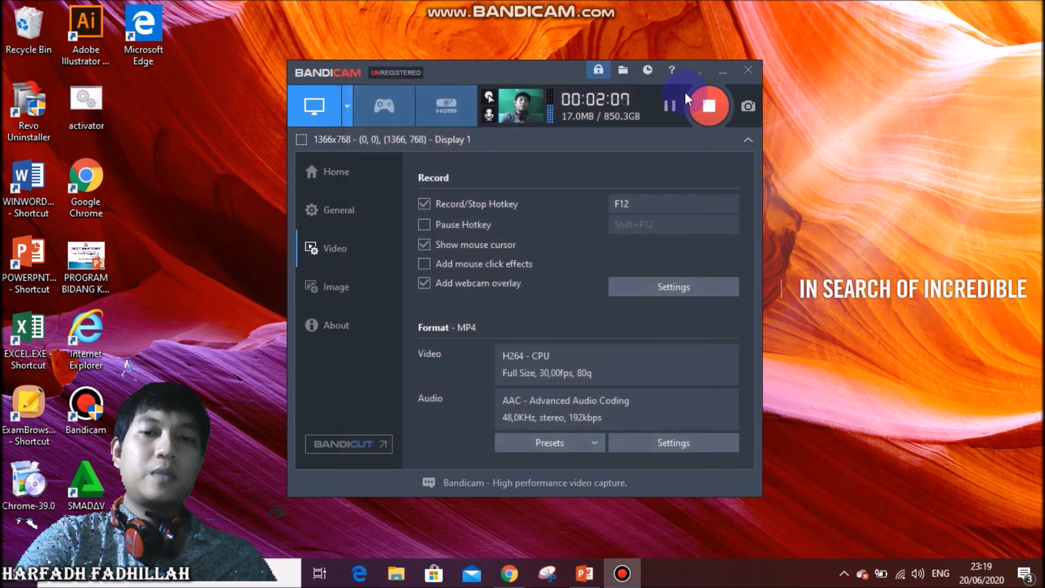
{"action": "left_click", "coordinate": [489, 102]}
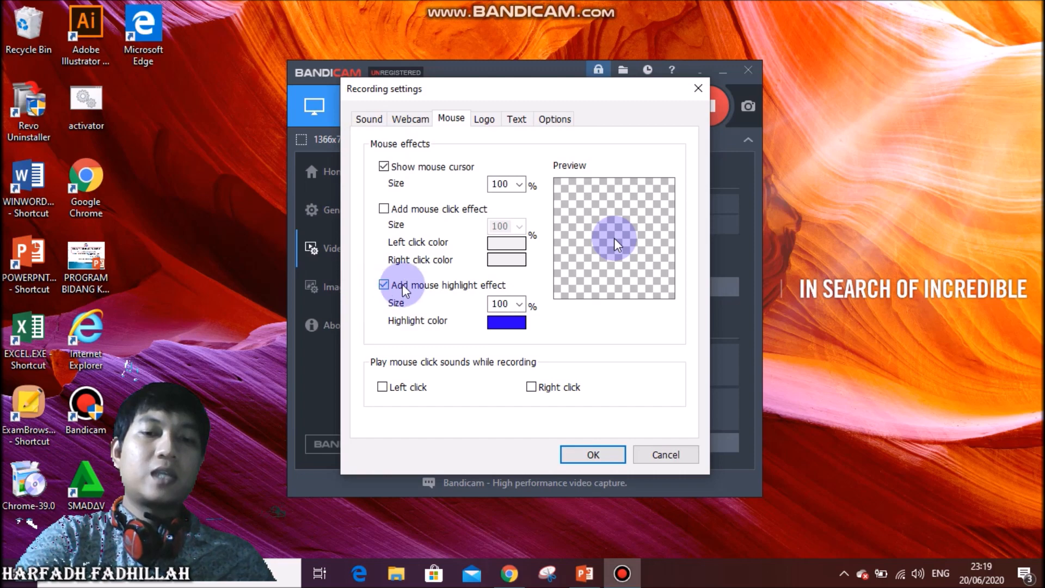
{"action": "left_click", "coordinate": [506, 322]}
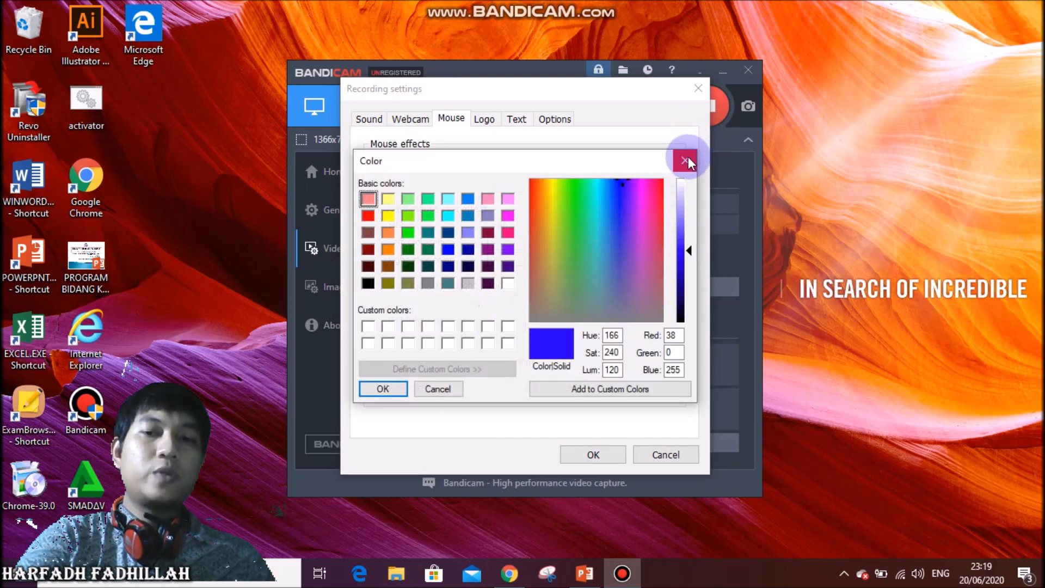
{"action": "left_click", "coordinate": [686, 161]}
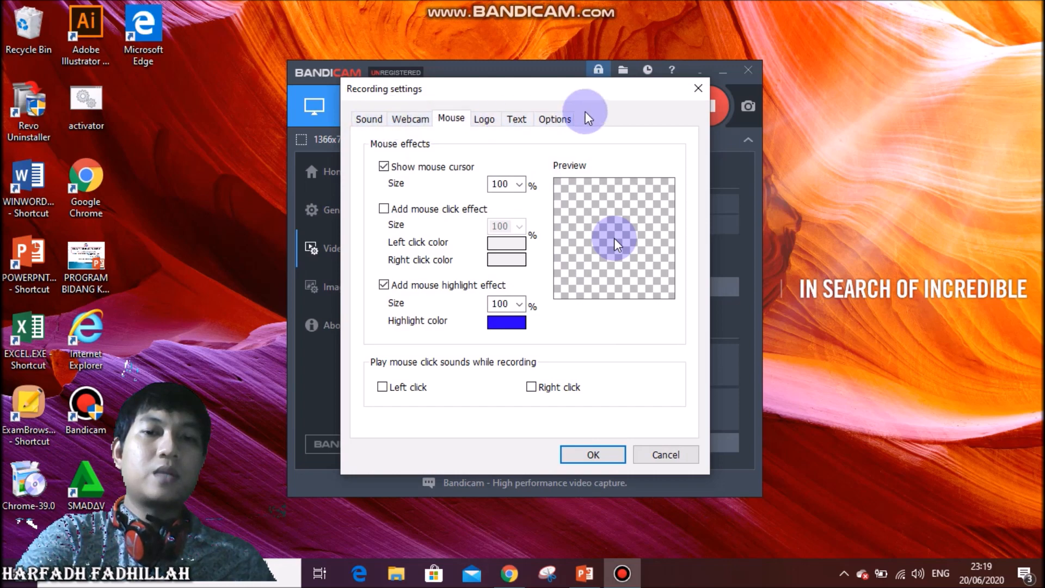
{"action": "left_click", "coordinate": [698, 88]}
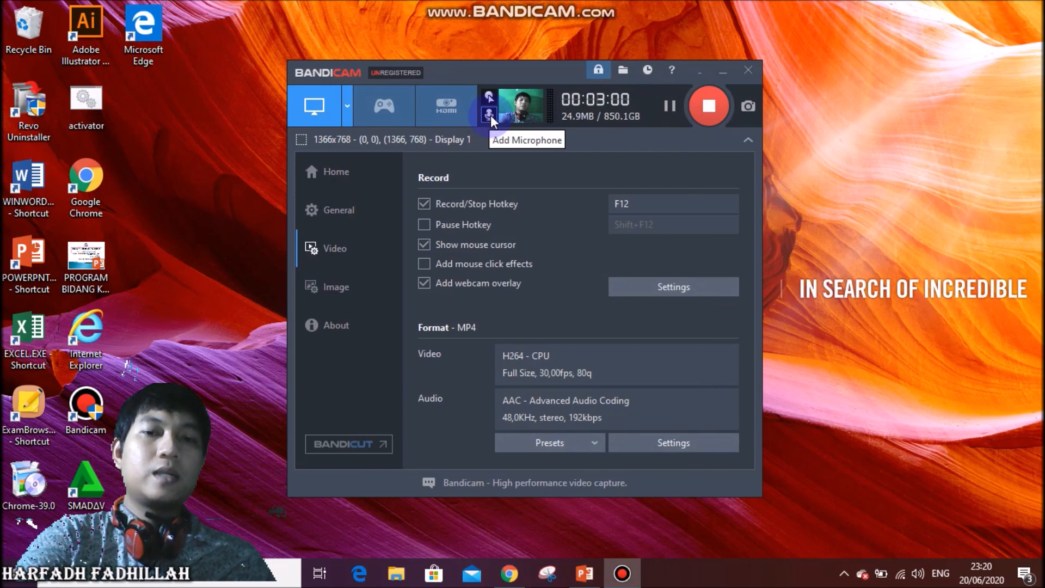
- Review the device choices for the primary and secondary sound devices in the recording settings and accept the existing selection
{"action": "left_click", "coordinate": [490, 115]}
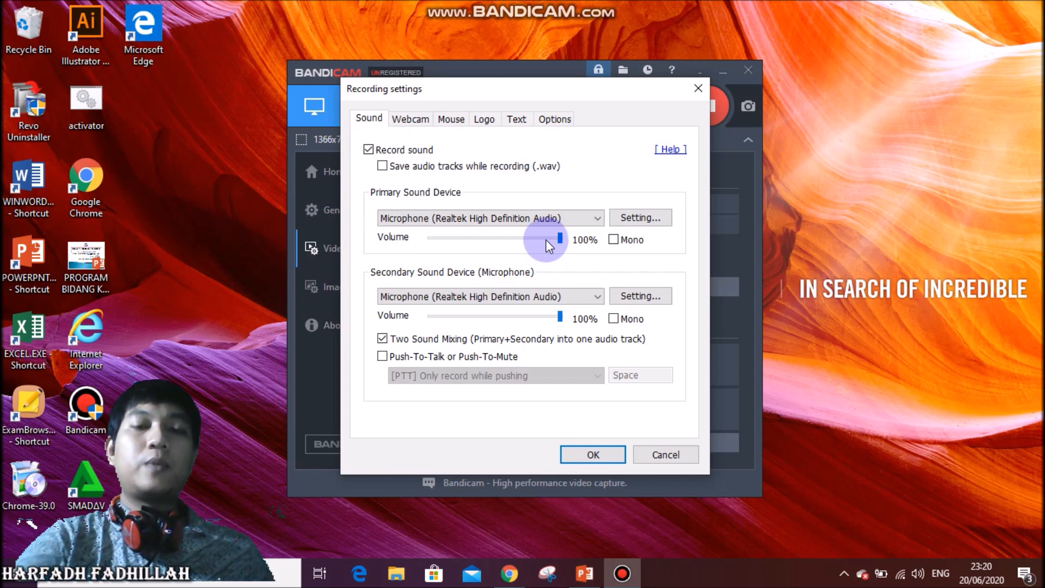
{"action": "left_click", "coordinate": [598, 219]}
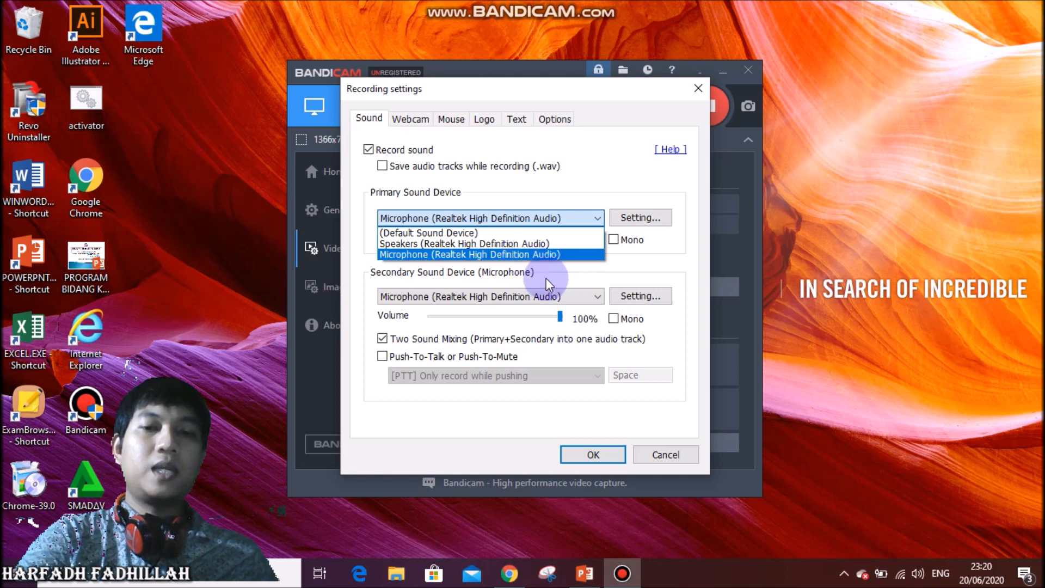
{"action": "left_click", "coordinate": [419, 432]}
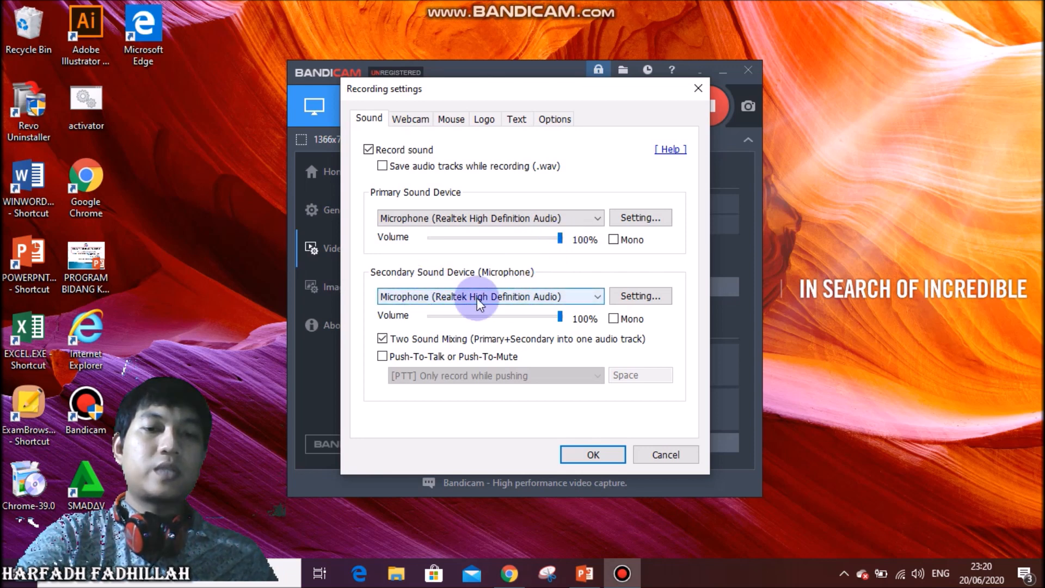
{"action": "left_click", "coordinate": [507, 297]}
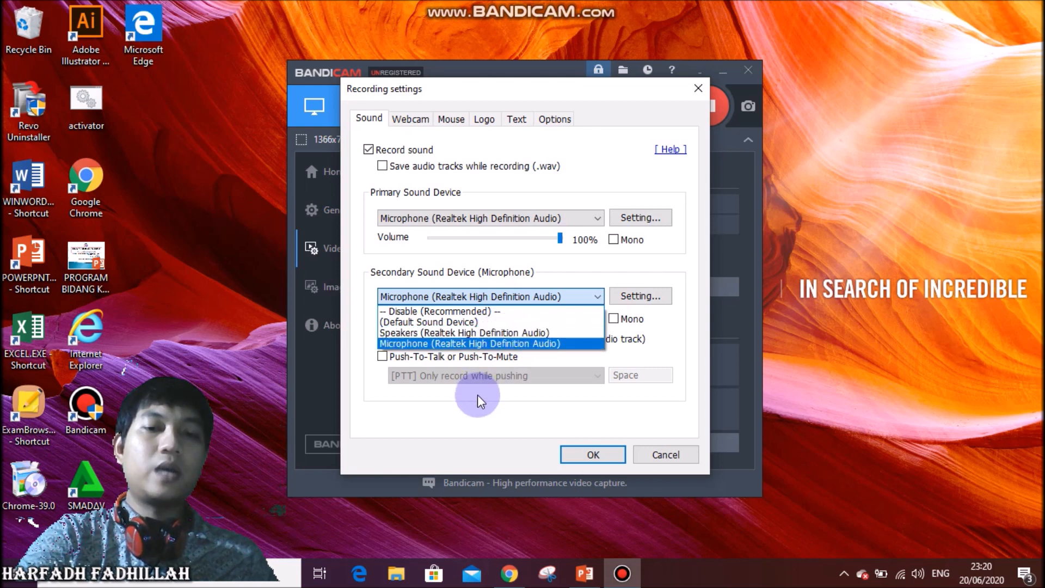
{"action": "left_click", "coordinate": [468, 439]}
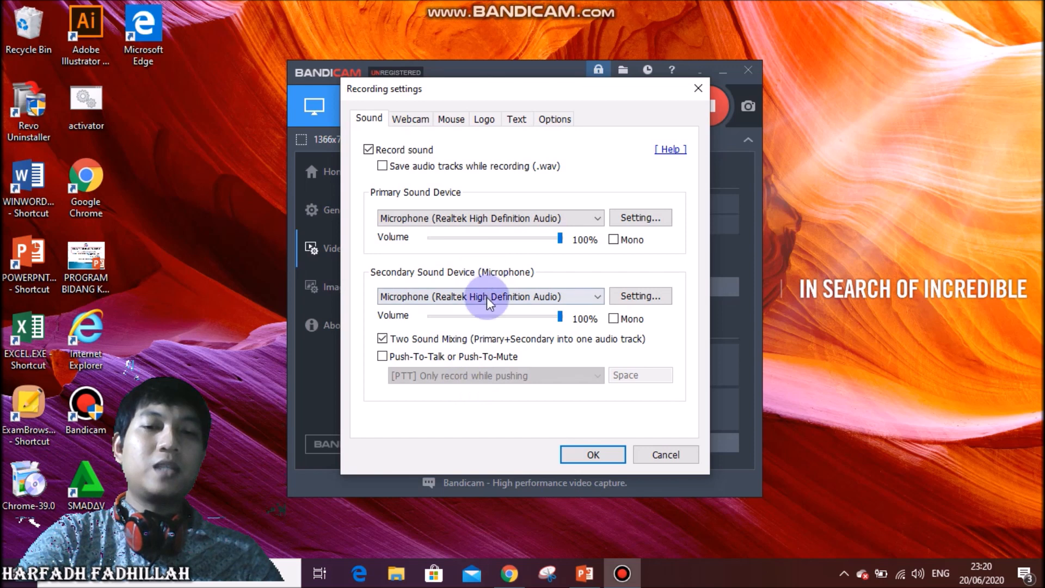
{"action": "left_click", "coordinate": [466, 296]}
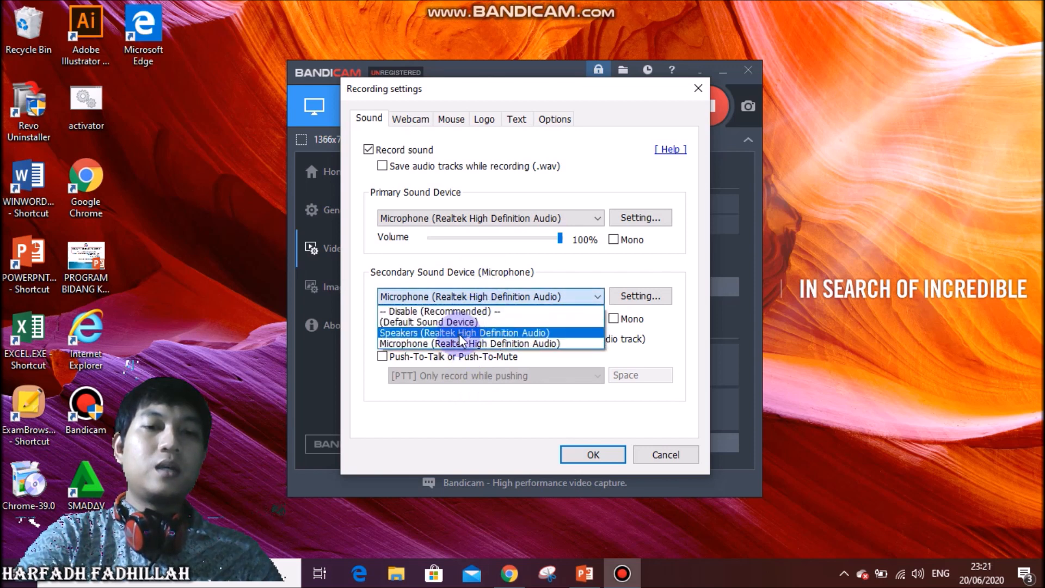
{"action": "left_click", "coordinate": [458, 419]}
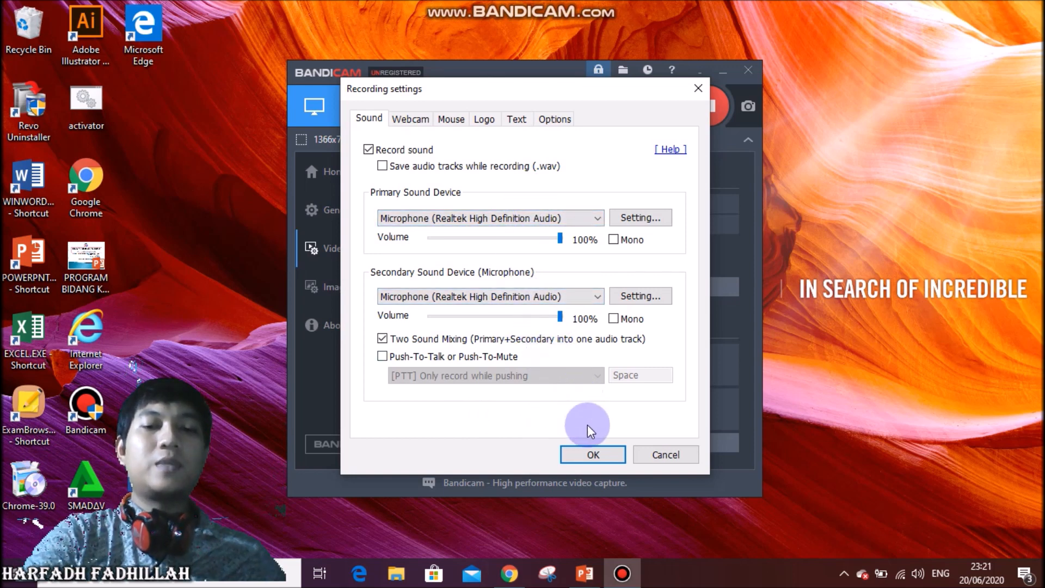
{"action": "left_click", "coordinate": [592, 454]}
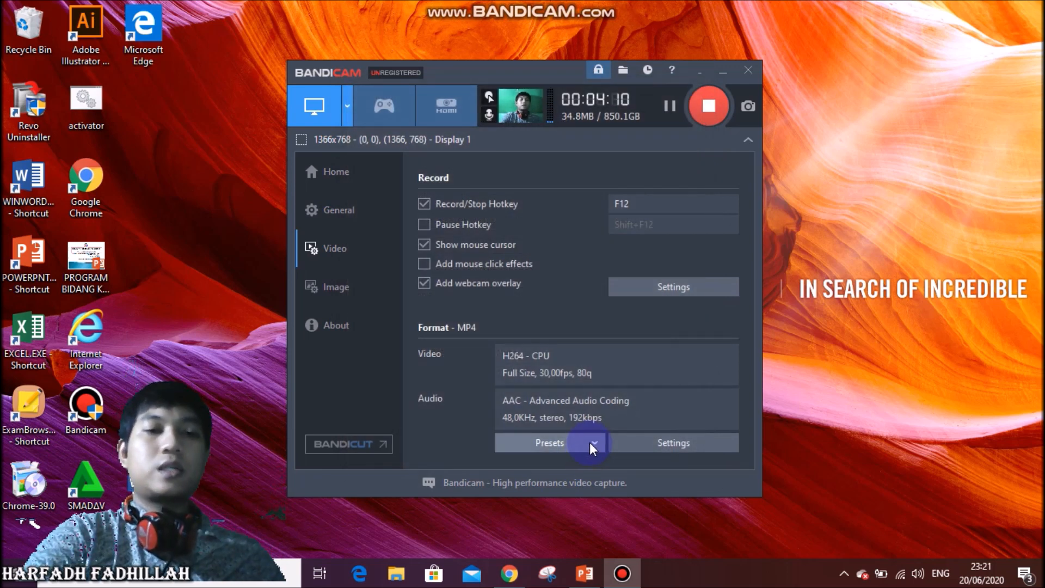
- Review the webcam overlay settings, including the available video formats and the advanced webcam preview options
{"action": "left_click", "coordinate": [521, 99]}
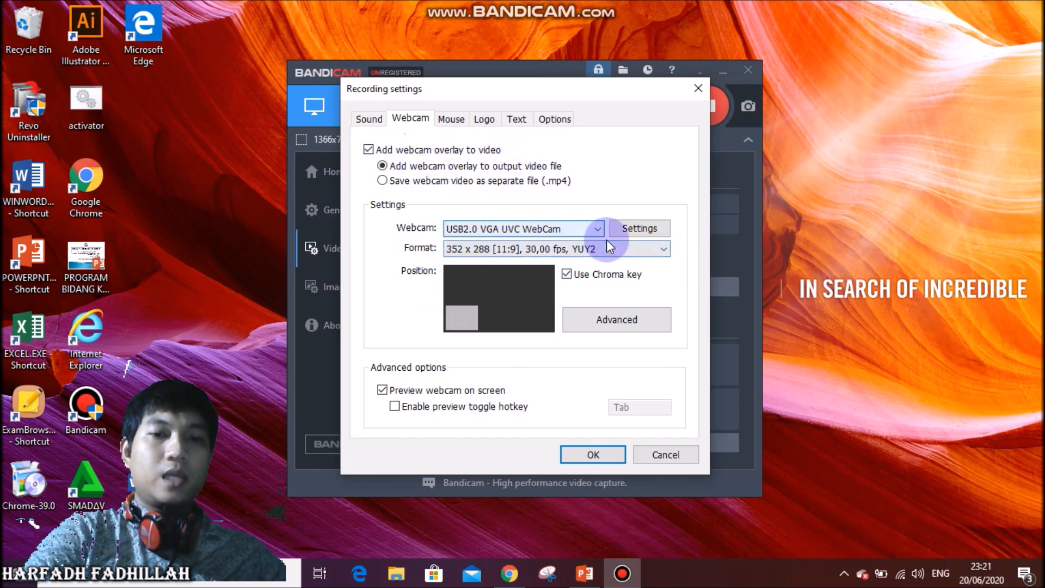
{"action": "left_click", "coordinate": [620, 249]}
{"action": "left_click", "coordinate": [621, 249]}
{"action": "left_click", "coordinate": [620, 249]}
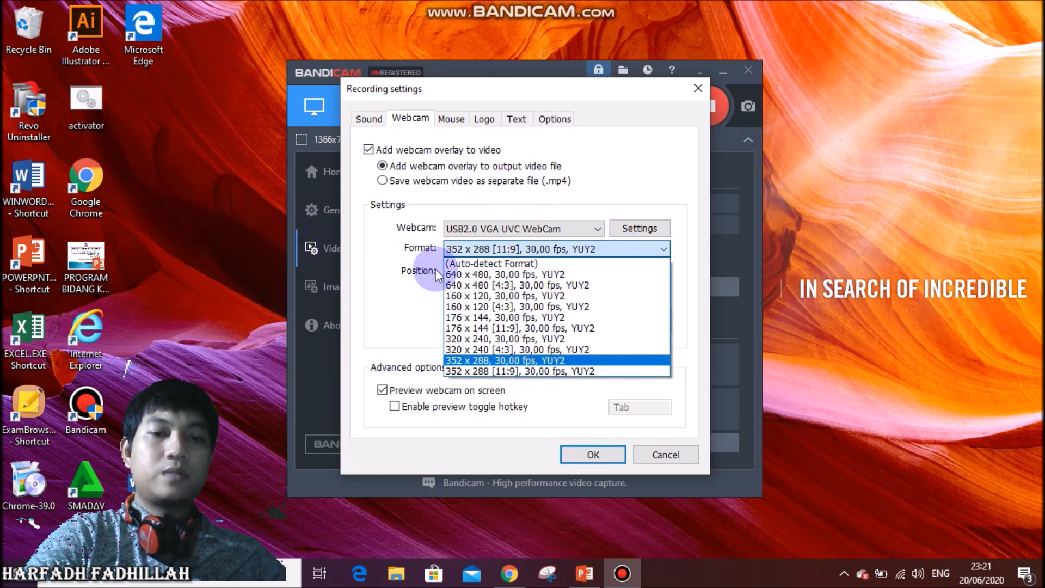
{"action": "left_click", "coordinate": [383, 271]}
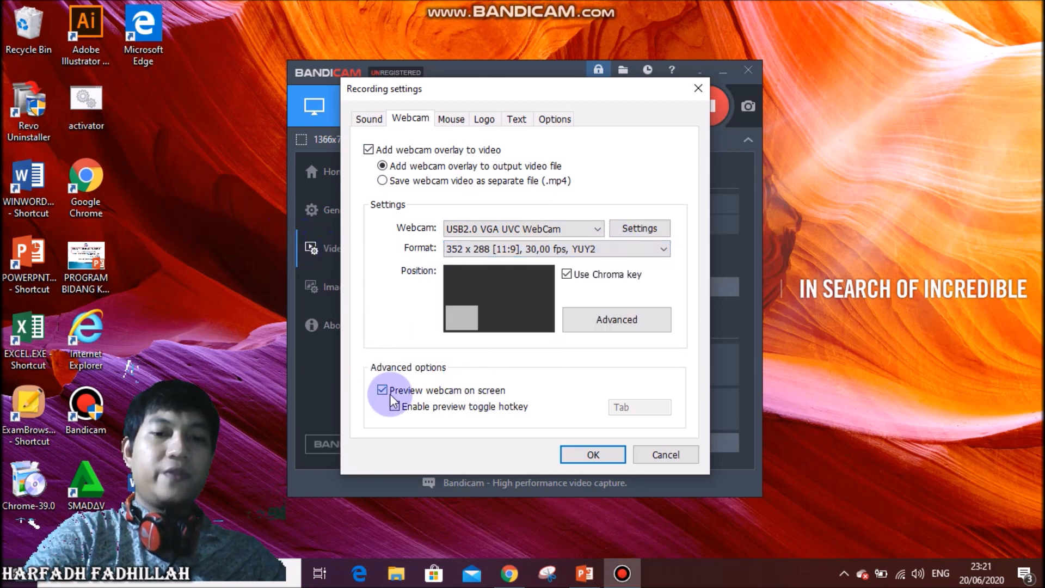
{"action": "left_click", "coordinate": [589, 322]}
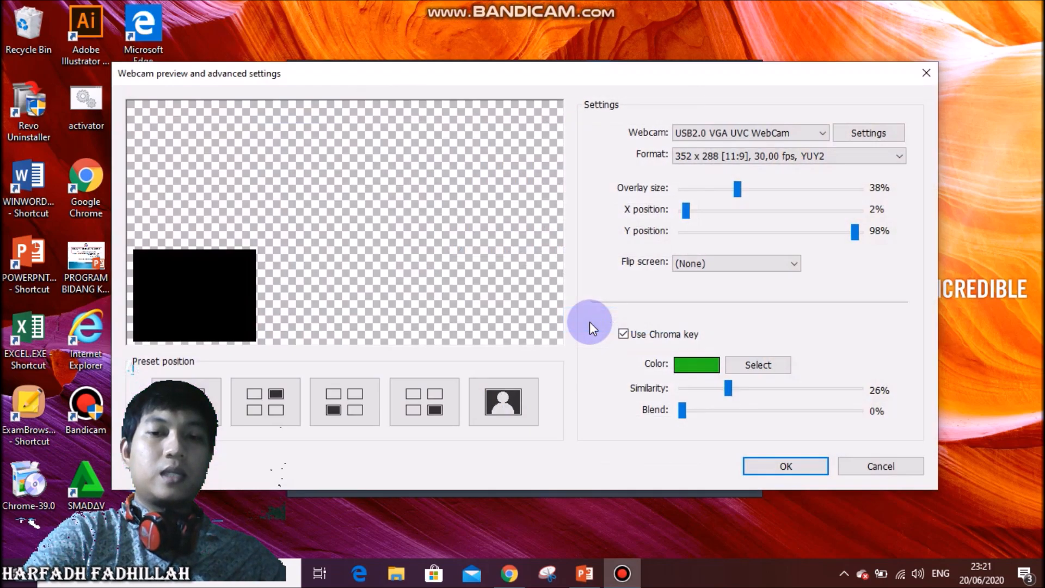
{"action": "left_click", "coordinate": [926, 72]}
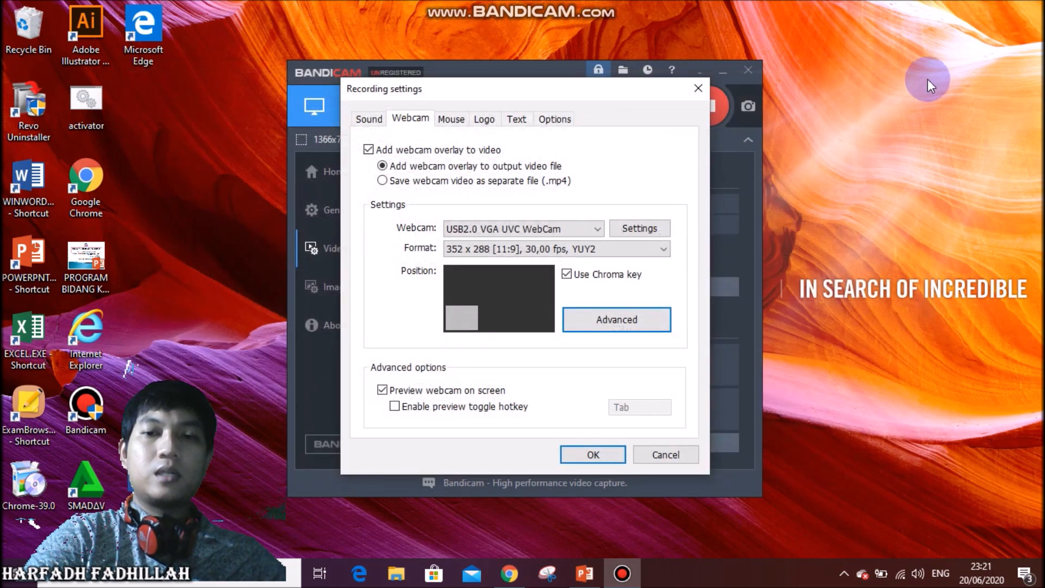
- Try the preset positions in the advanced webcam settings, from the full-size centered overlay through the corners, ending at the upper-left corner
{"action": "left_click", "coordinate": [625, 323]}
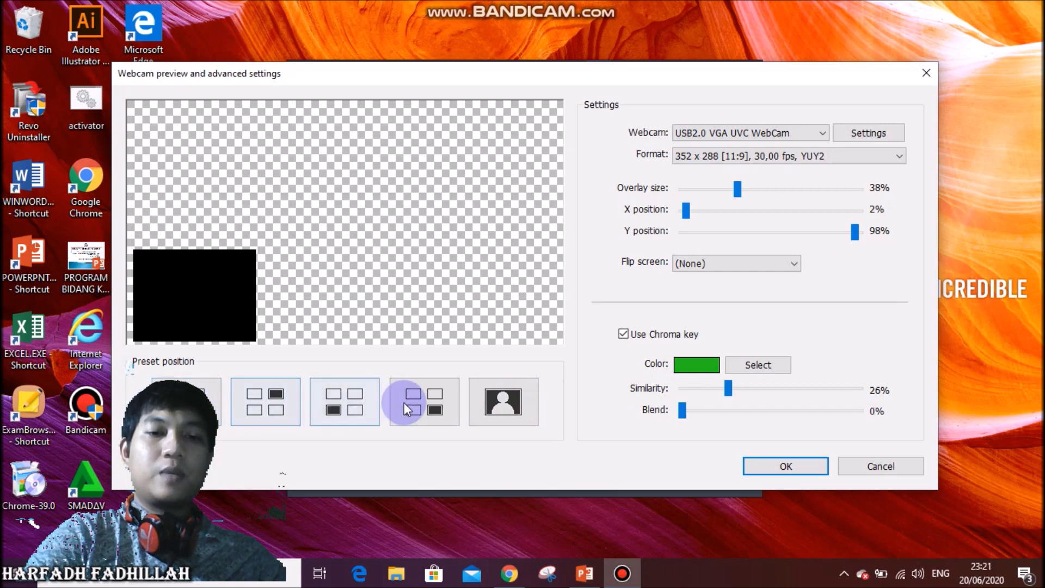
{"action": "left_click", "coordinate": [503, 406]}
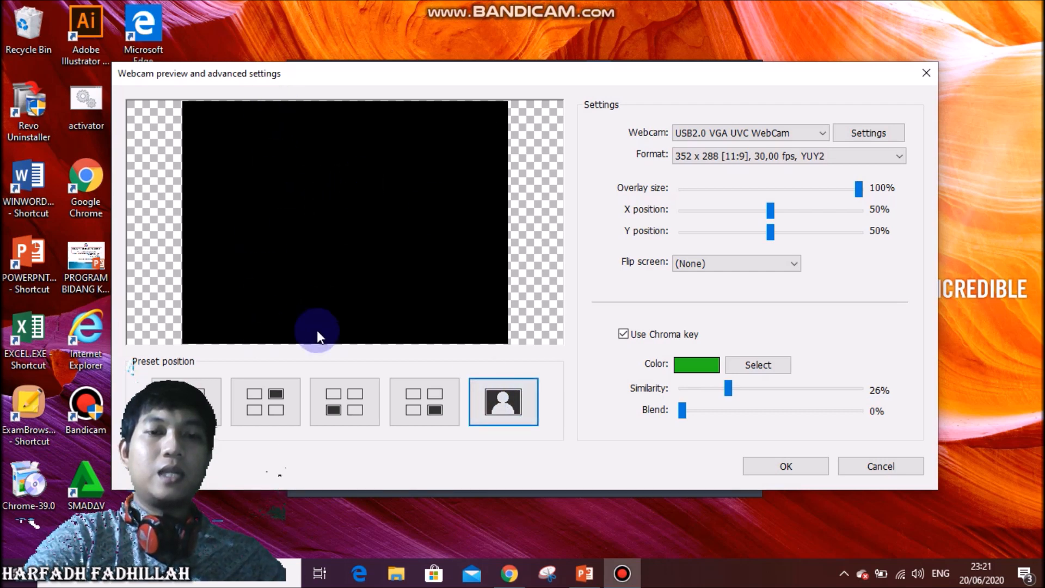
{"action": "left_click", "coordinate": [426, 398]}
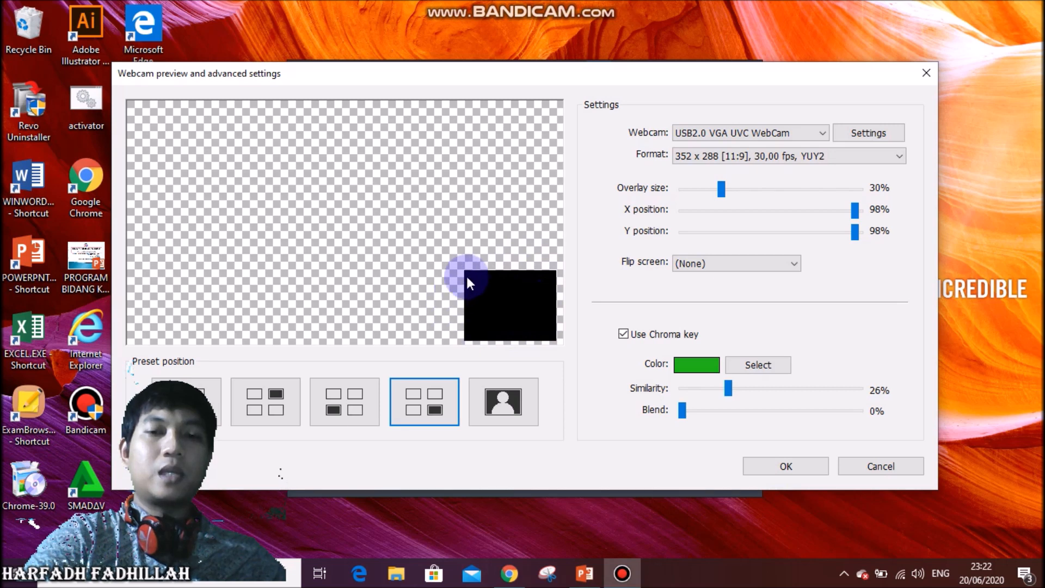
{"action": "left_click", "coordinate": [335, 407]}
{"action": "left_click", "coordinate": [250, 409]}
{"action": "left_click", "coordinate": [202, 400]}
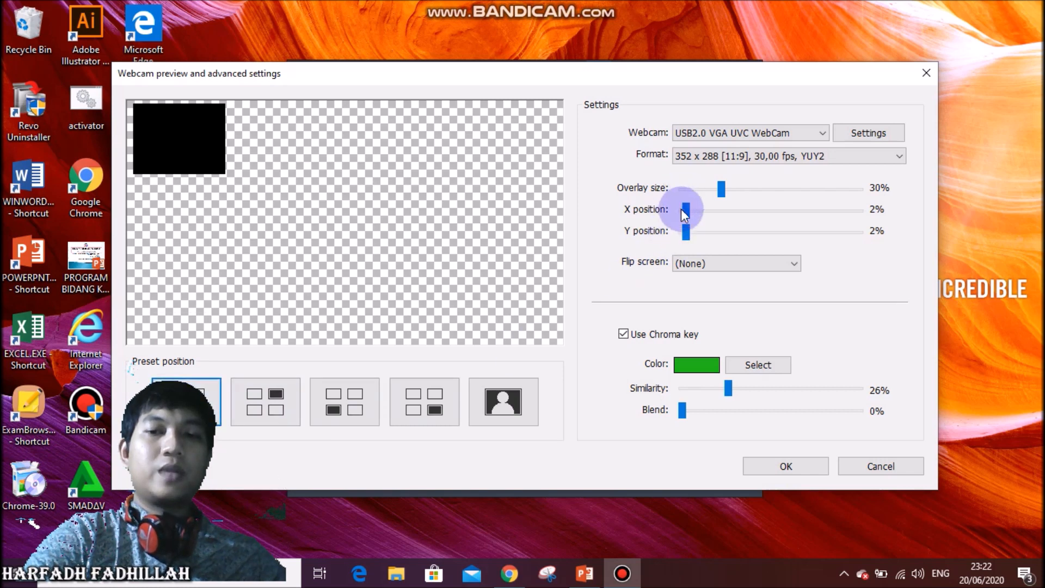
- Try different horizontal and vertical positions for the webcam overlay, ending at about X 12% and Y 45%
{"action": "mouse_move", "coordinate": [687, 211]}
{"action": "left_mouse_down"}
{"action": "mouse_move", "coordinate": [746, 214]}
{"action": "mouse_move", "coordinate": [677, 216]}
{"action": "left_mouse_up"}
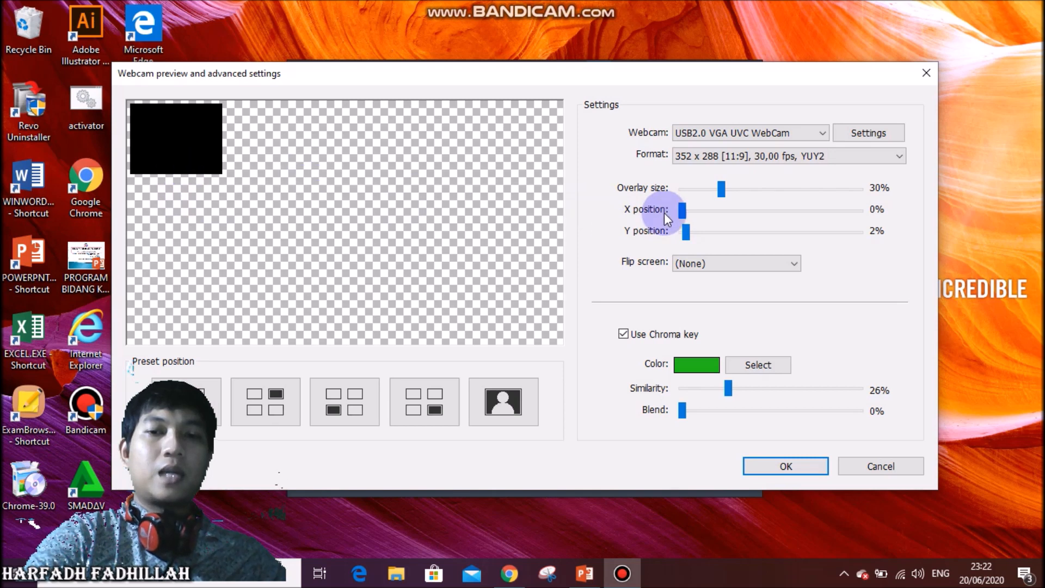
{"action": "left_click_drag", "start_coordinate": [682, 209], "coordinate": [773, 209]}
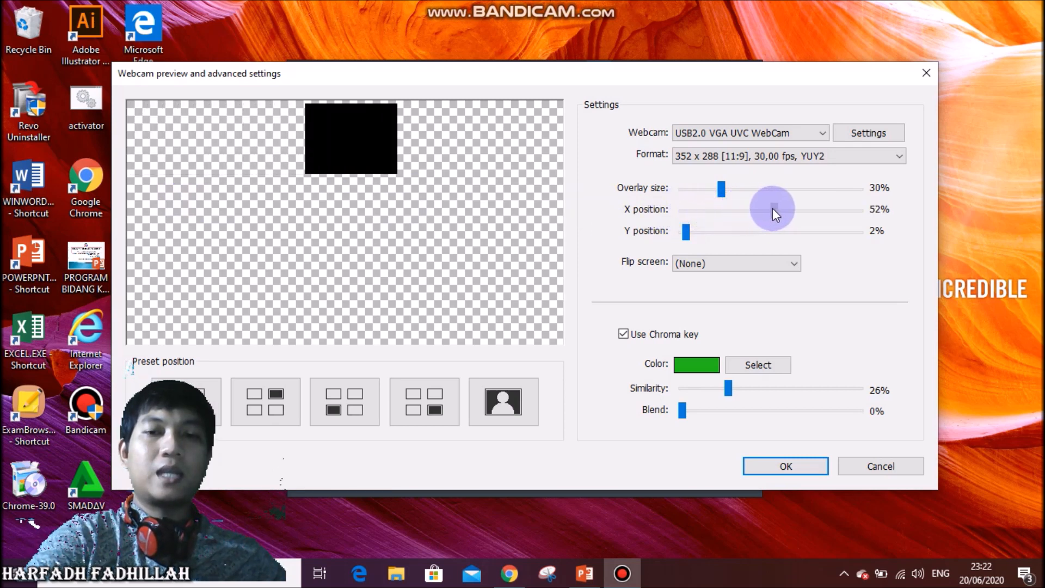
{"action": "mouse_move", "coordinate": [685, 231]}
{"action": "left_mouse_down"}
{"action": "mouse_move", "coordinate": [762, 233]}
{"action": "mouse_move", "coordinate": [715, 211]}
{"action": "mouse_move", "coordinate": [697, 235]}
{"action": "left_mouse_up"}
{"action": "left_click", "coordinate": [774, 213]}
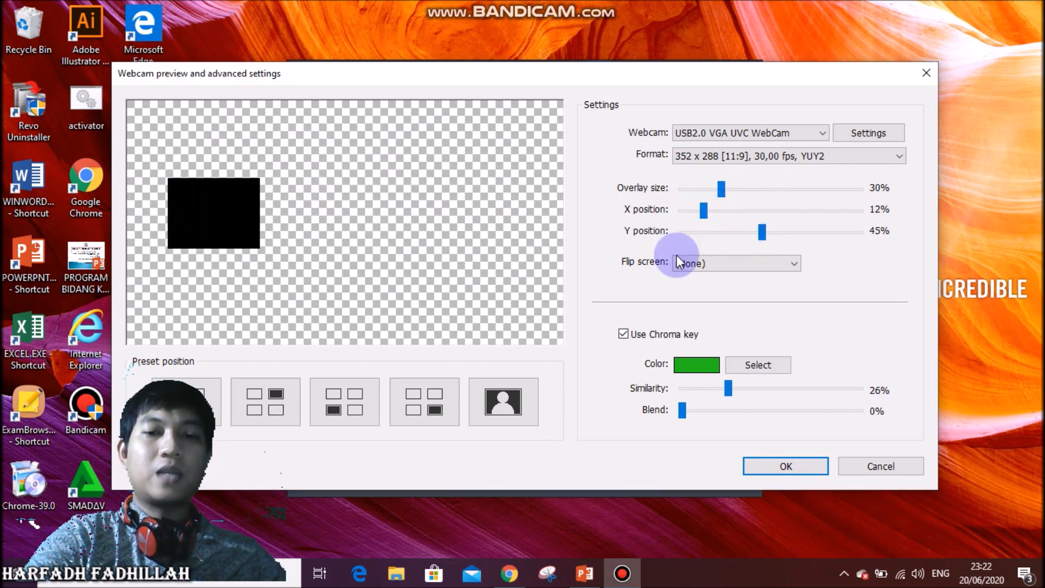
- Try the lower-right preset for the webcam overlay, adjusted to X position 100%, Y position 94% and overlay size 44%
{"action": "left_click", "coordinate": [445, 379]}
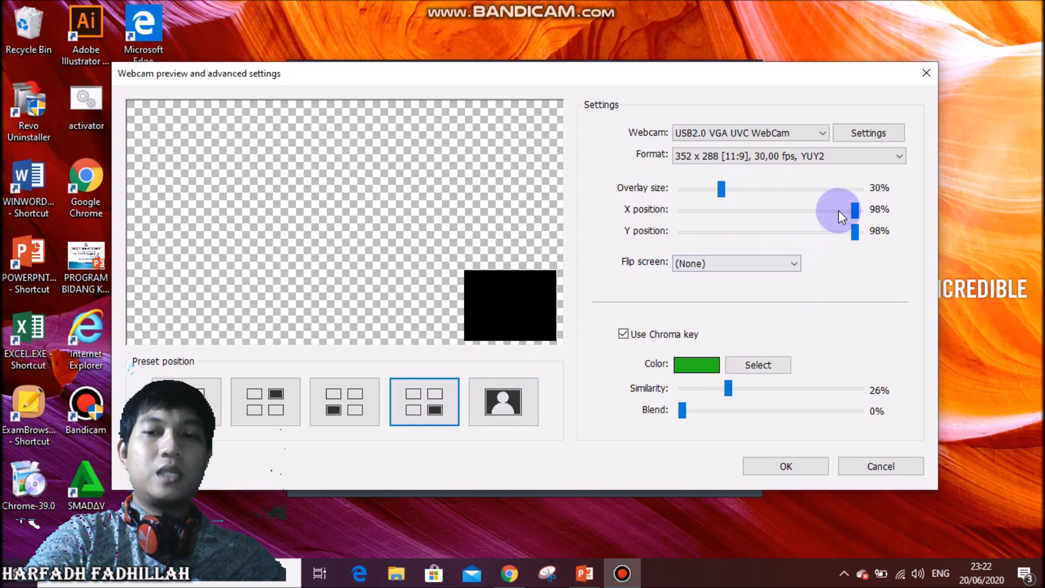
{"action": "left_click_drag", "start_coordinate": [857, 210], "coordinate": [850, 232]}
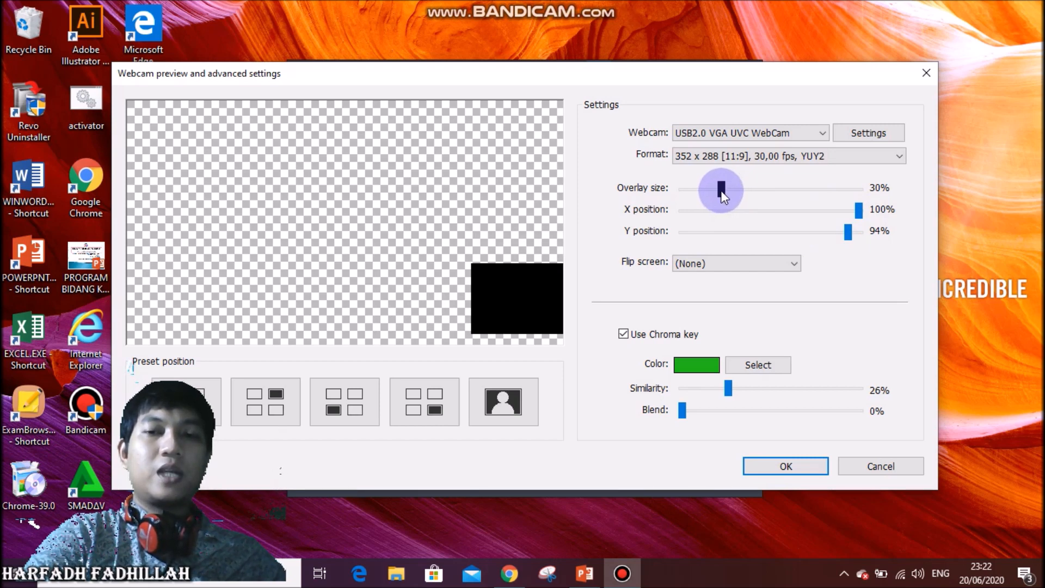
{"action": "left_click_drag", "start_coordinate": [722, 189], "coordinate": [749, 191]}
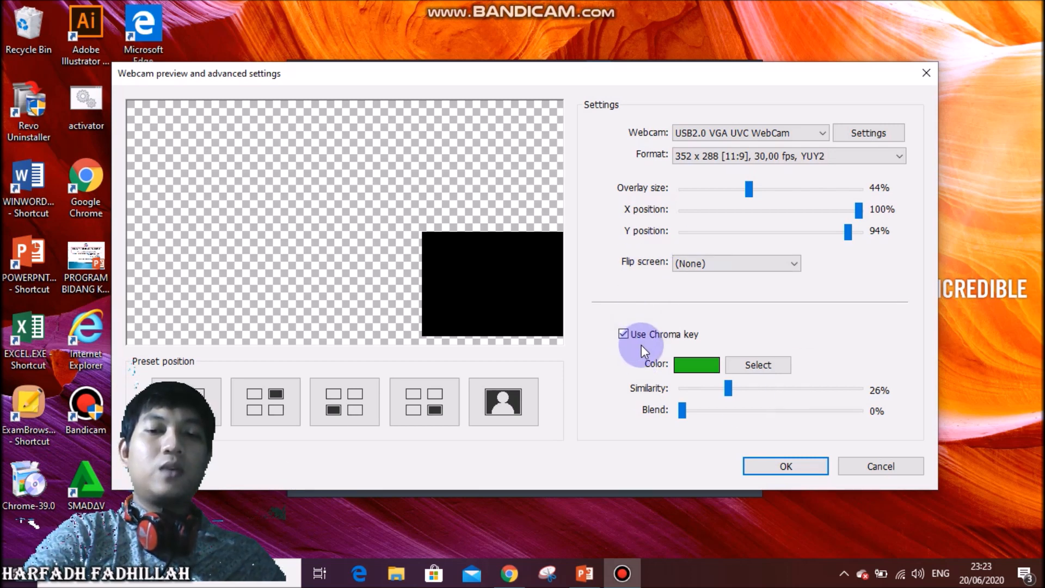
- Try red and blue shades as the webcam's chroma key color, and discard the color change
{"action": "left_click", "coordinate": [697, 367]}
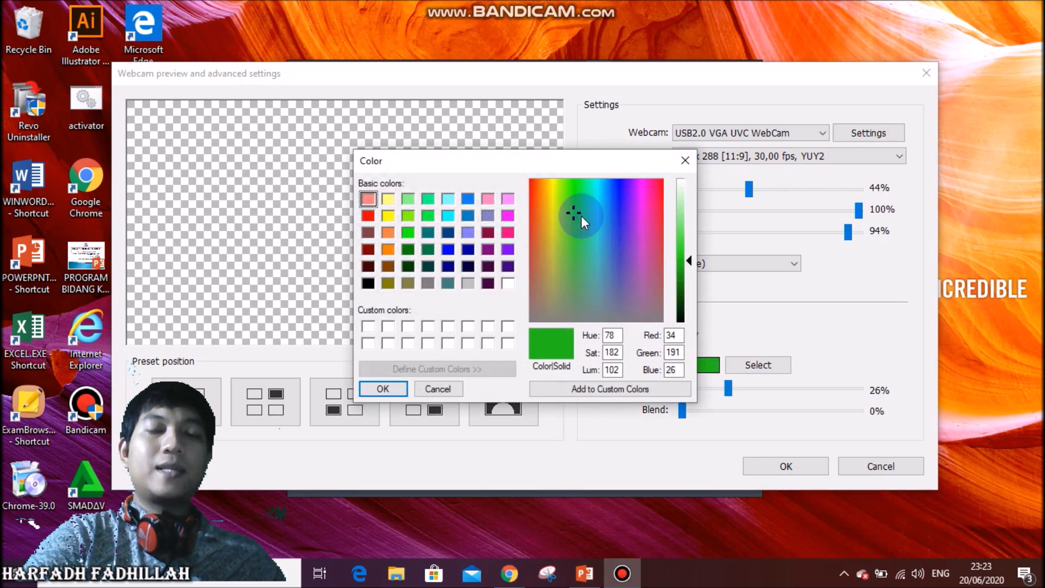
{"action": "left_click_drag", "start_coordinate": [555, 202], "coordinate": [530, 178]}
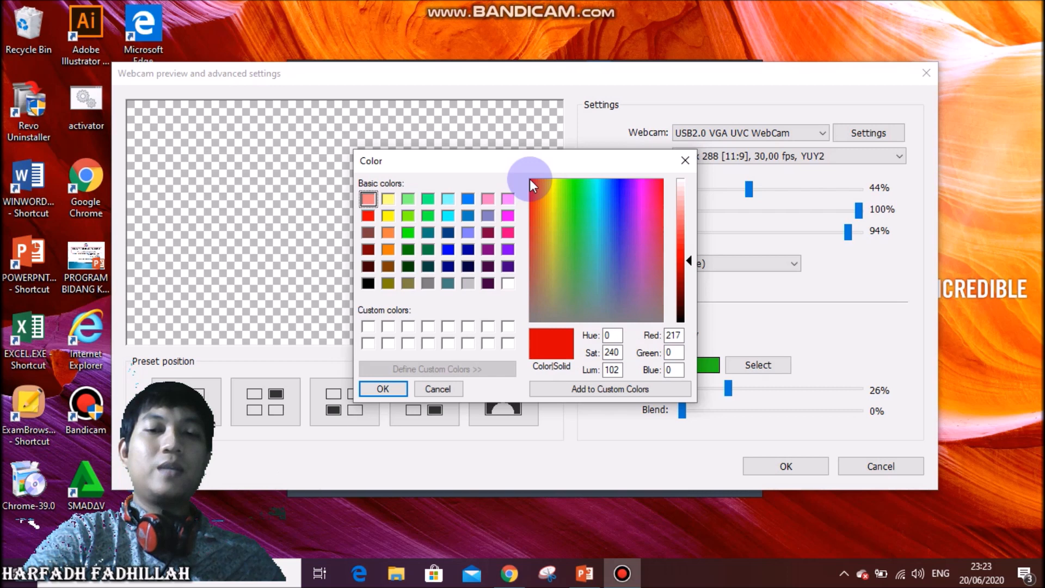
{"action": "mouse_move", "coordinate": [530, 179]}
{"action": "left_mouse_down"}
{"action": "mouse_move", "coordinate": [579, 223]}
{"action": "mouse_move", "coordinate": [530, 182]}
{"action": "left_mouse_up"}
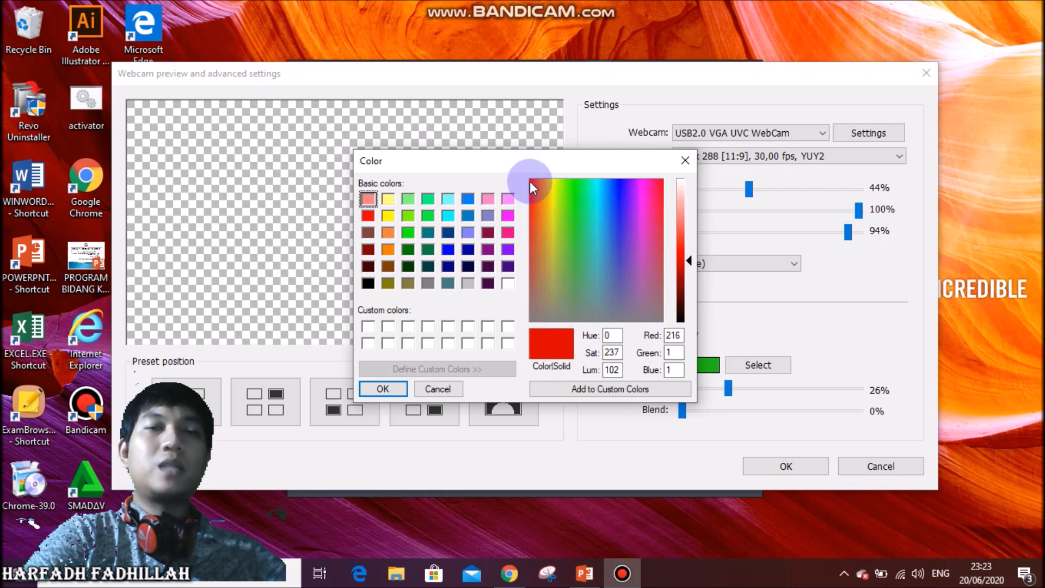
{"action": "left_click_drag", "start_coordinate": [530, 182], "coordinate": [622, 197]}
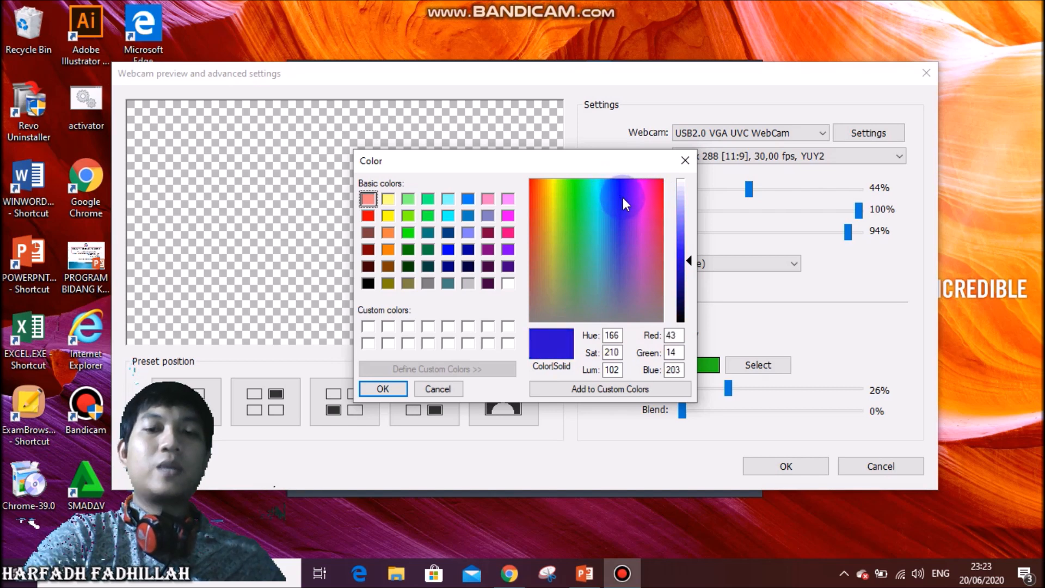
{"action": "left_click", "coordinate": [686, 161]}
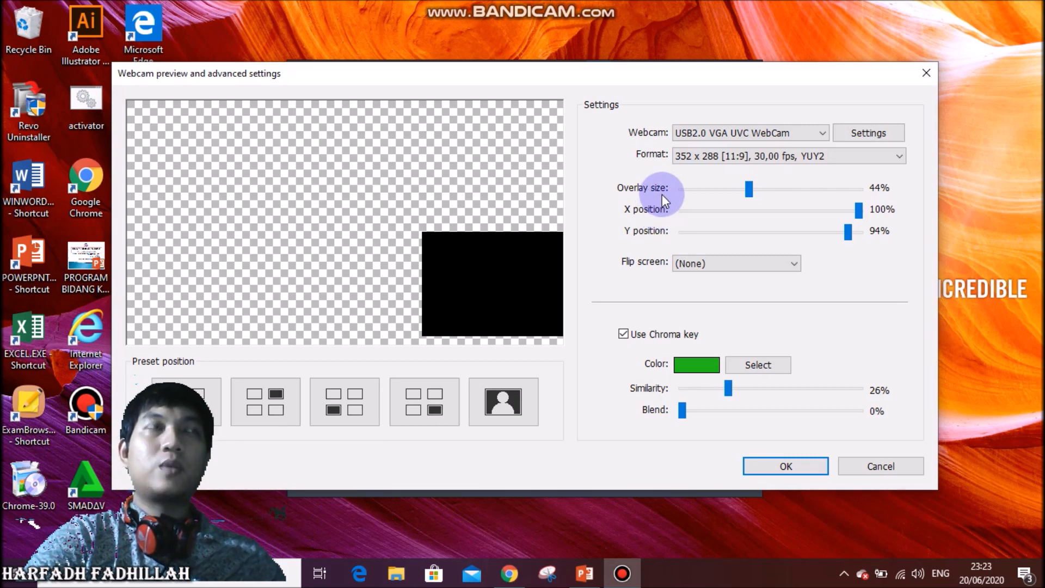
- Review the chroma key color's spectrum and RGB values again, and close the color choices without changes
{"action": "left_click", "coordinate": [694, 368]}
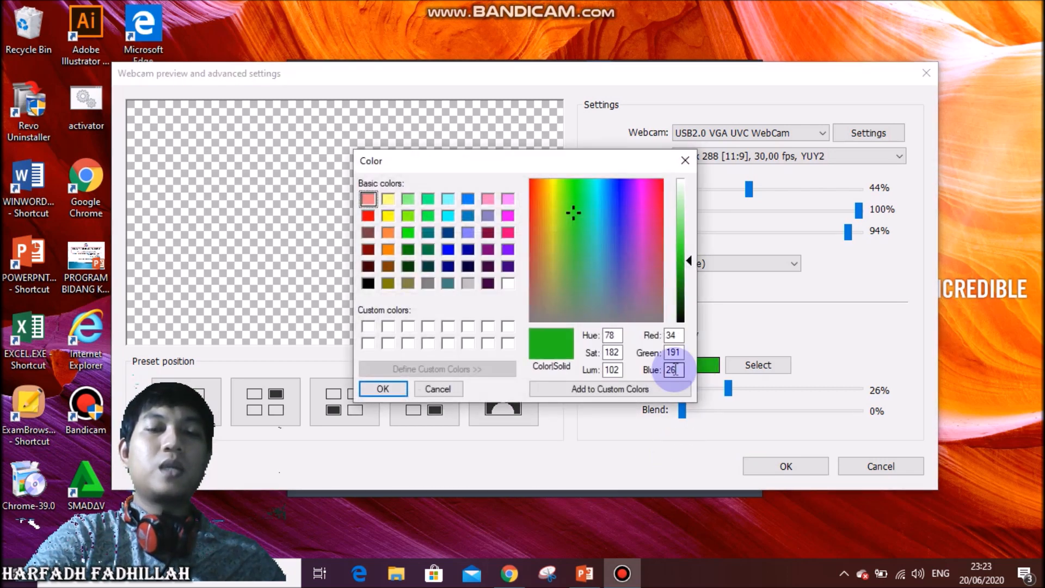
{"action": "left_click", "coordinate": [675, 370]}
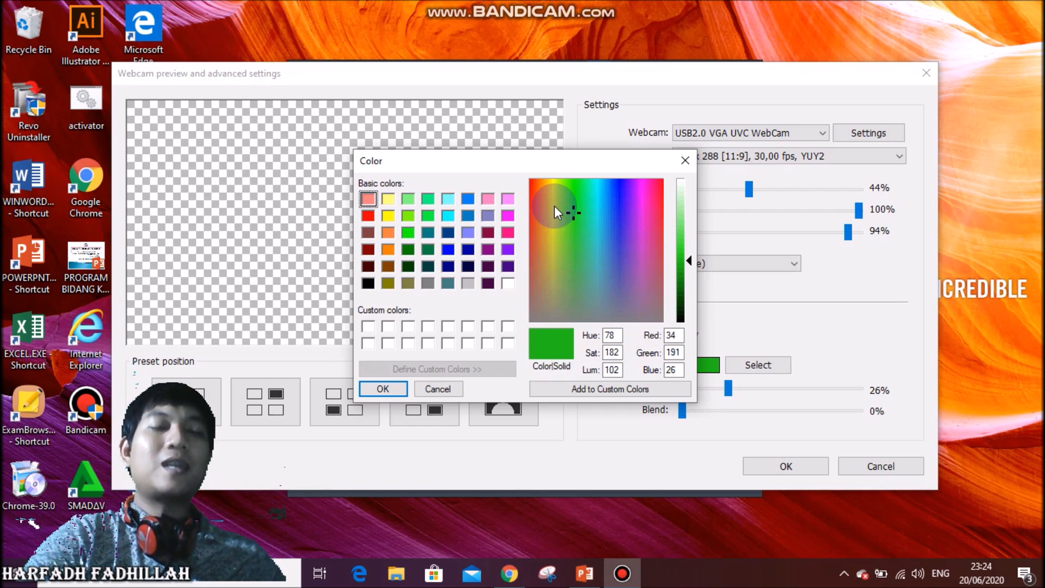
{"action": "left_click", "coordinate": [684, 166]}
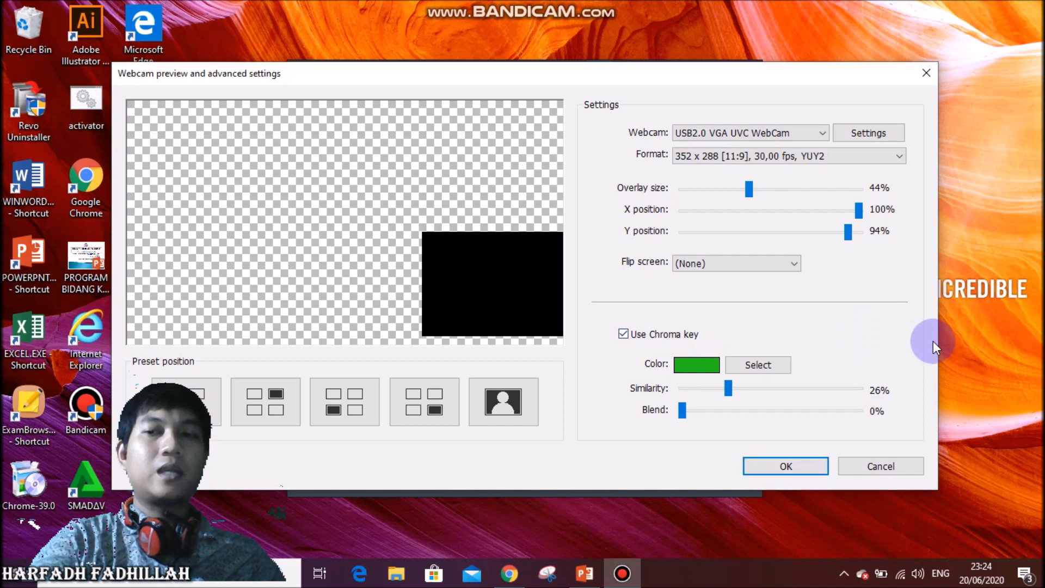
- Close the advanced webcam settings and cancel the recording settings without saving changes
{"action": "left_click", "coordinate": [926, 73]}
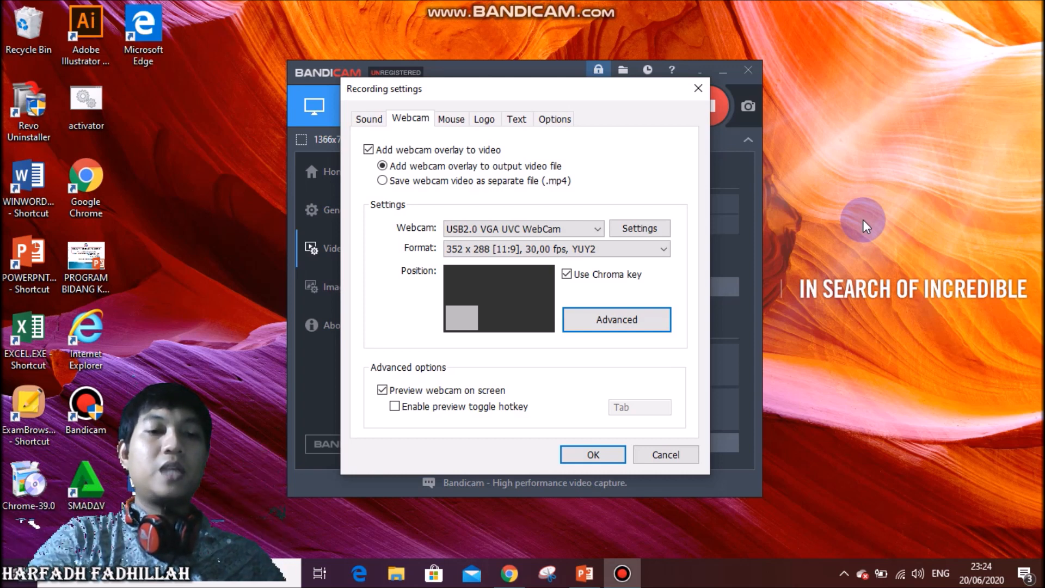
{"action": "mouse_move", "coordinate": [388, 7]}
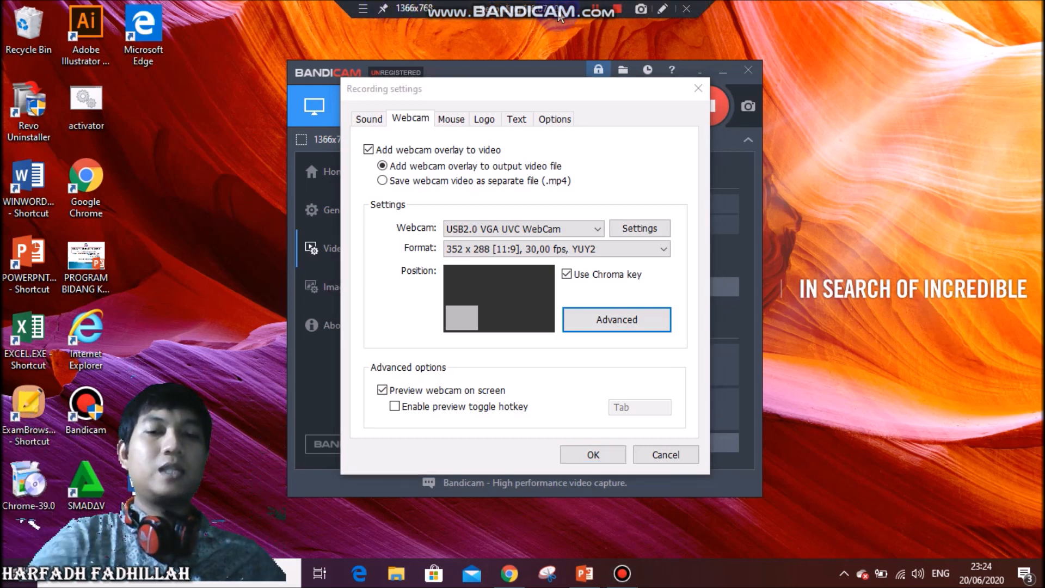
{"action": "left_click", "coordinate": [666, 455]}
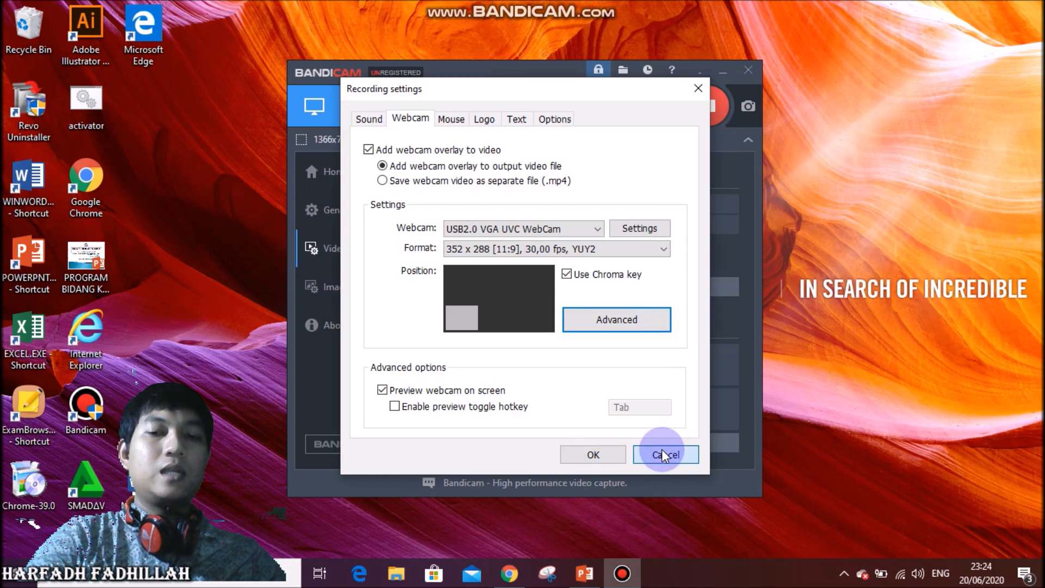